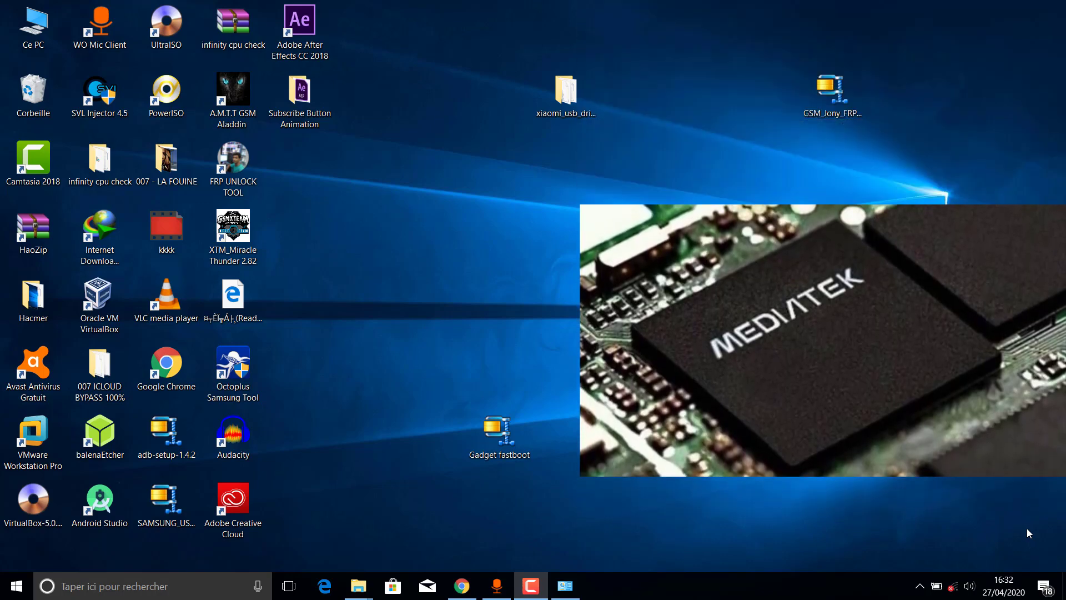
# Step: Move the XTM_Miracle Thunder 2.82 shortcut to the empty desktop spot beside its current place
pyautogui.click(233, 244)
pyautogui.moveTo(233, 244); pyautogui.dragTo(289, 247)
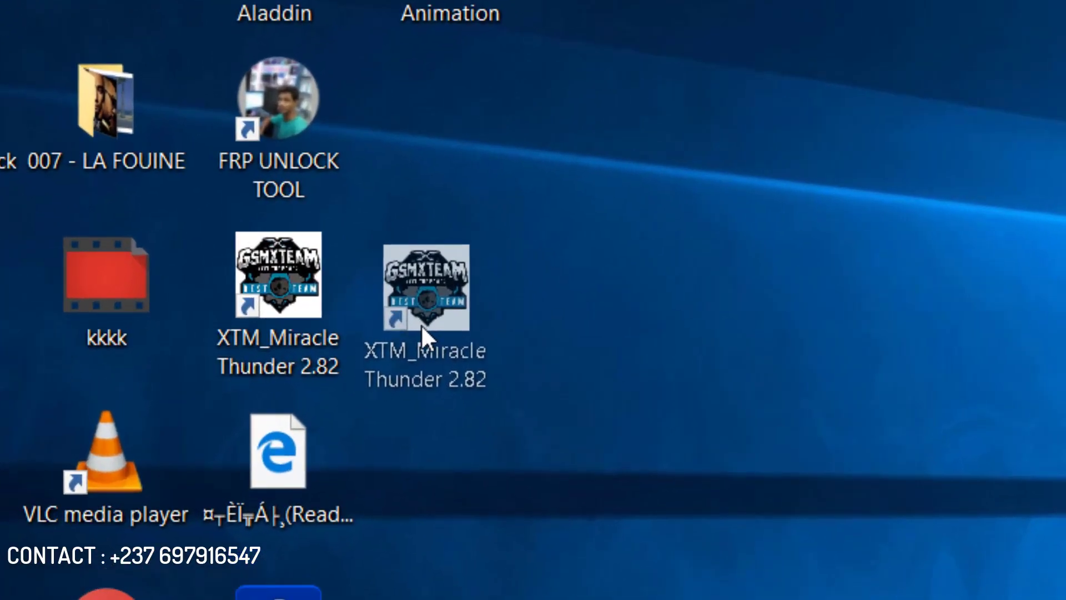
pyautogui.moveTo(421, 324); pyautogui.dragTo(421, 324)
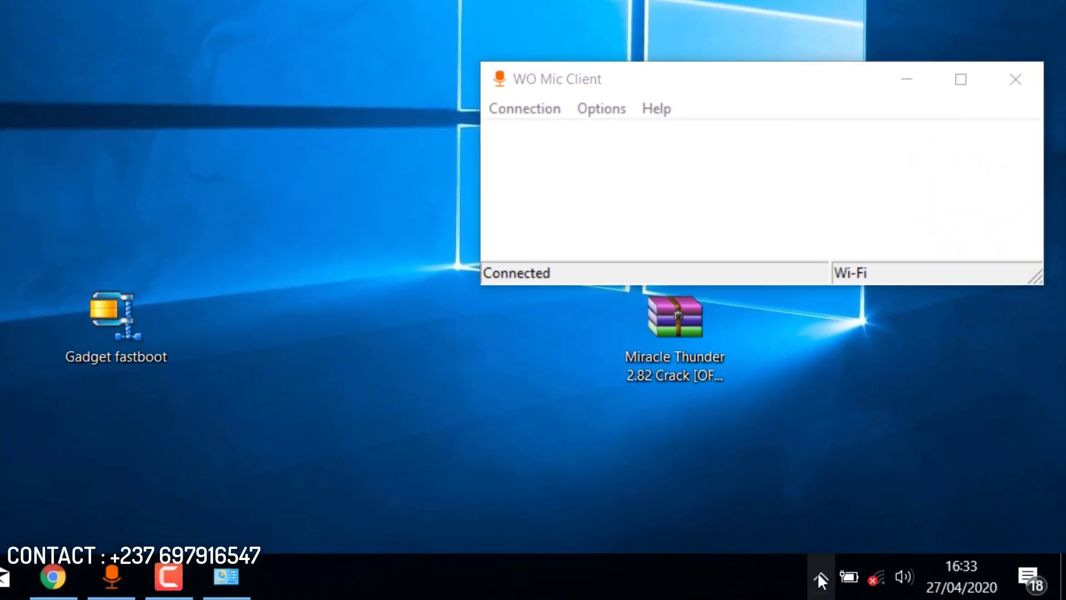
# Step: Disable all Avast shields until the next restart of the computer
pyautogui.click(874, 581)
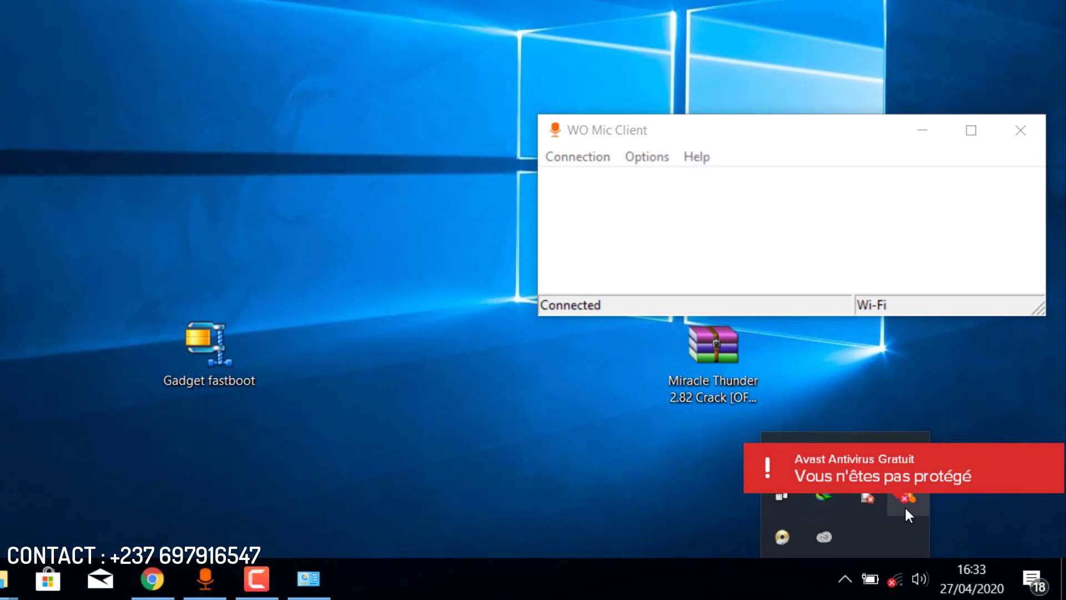
pyautogui.rightClick(904, 506)
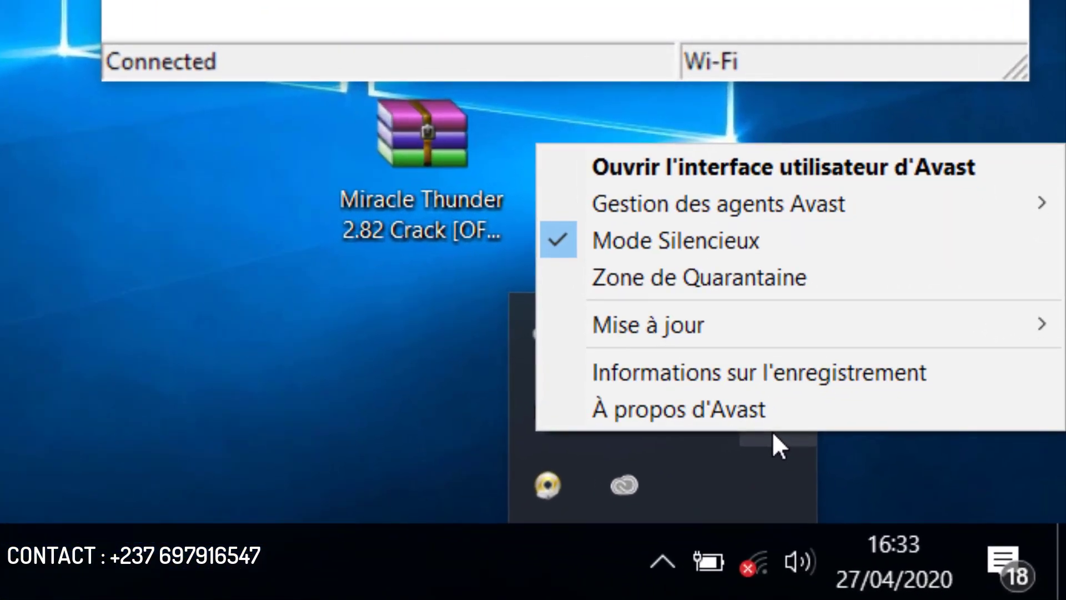
pyautogui.moveTo(611, 204)
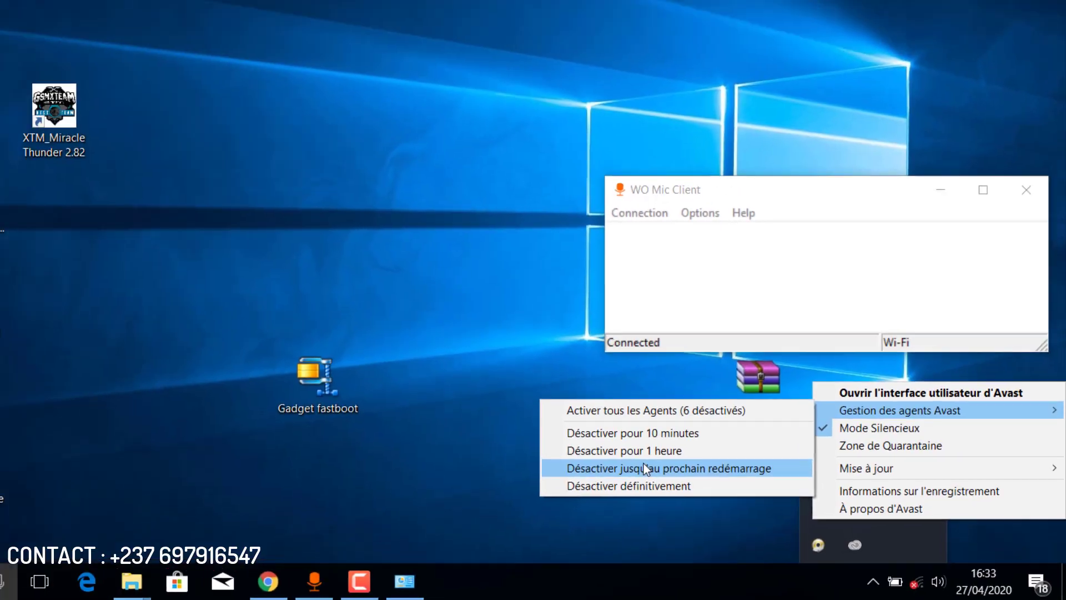
pyautogui.click(643, 466)
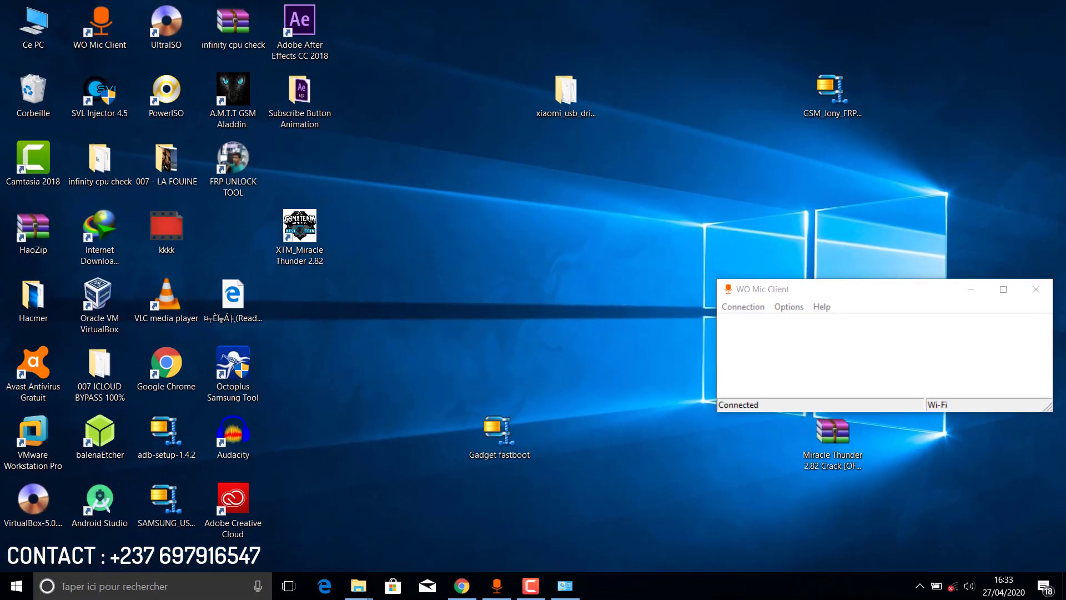
pyautogui.click(920, 585)
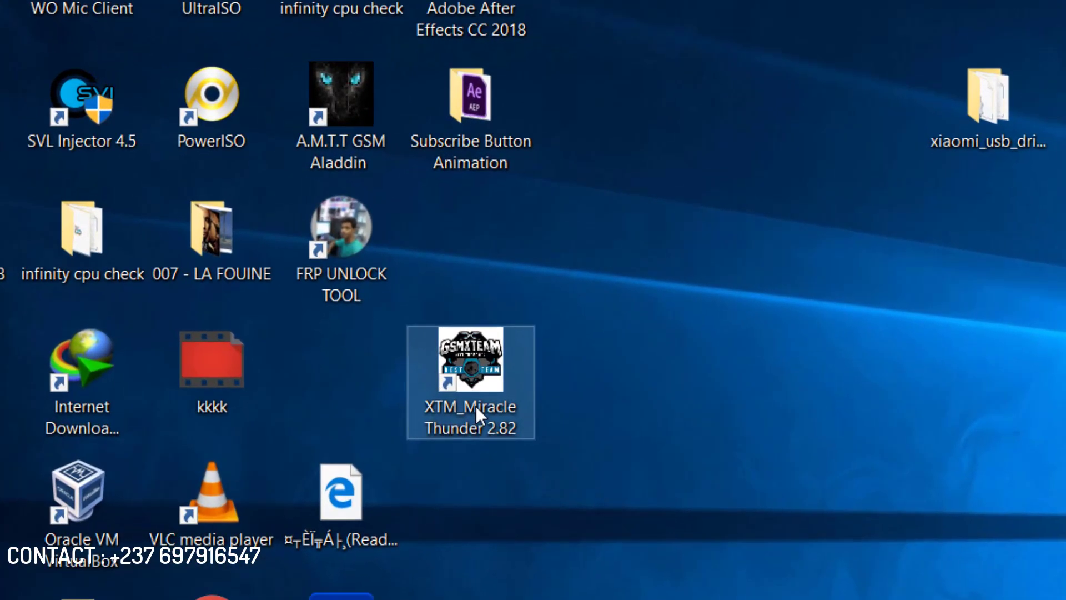
# Step: Launch XTM_Miracle Thunder 2.82 and set its MTK Read operation to 4th Boot(Auto Connect) with saving as a scatter file enabled
pyautogui.click(302, 251)
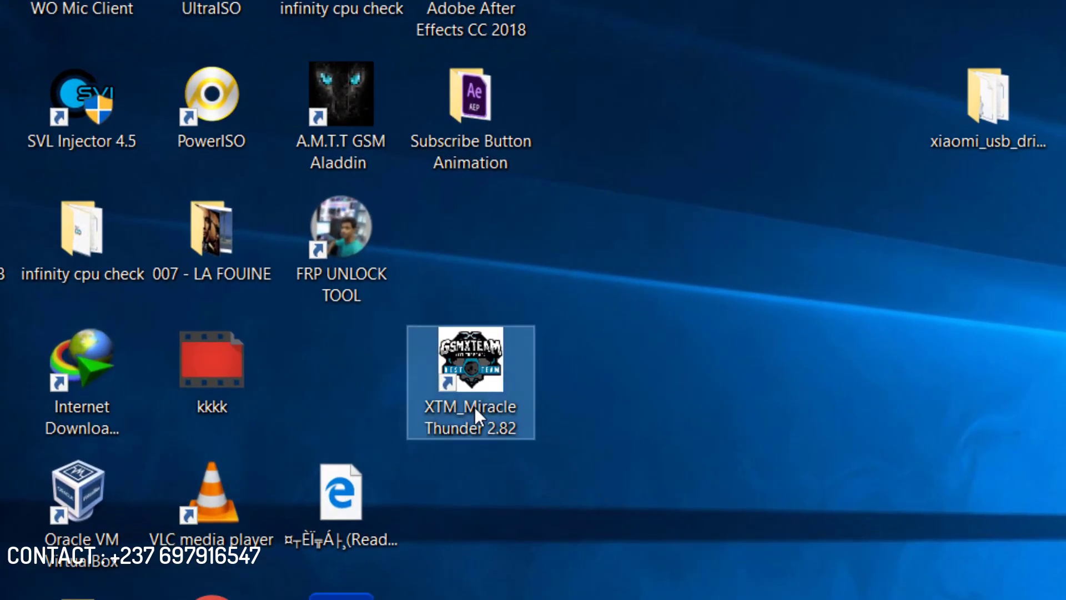
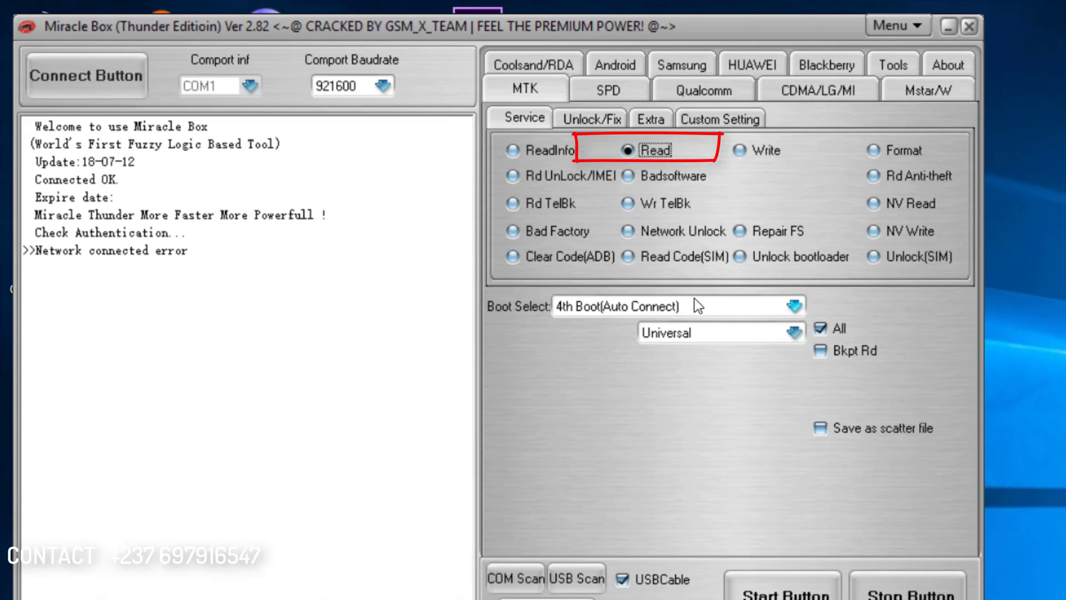
pyautogui.click(605, 304)
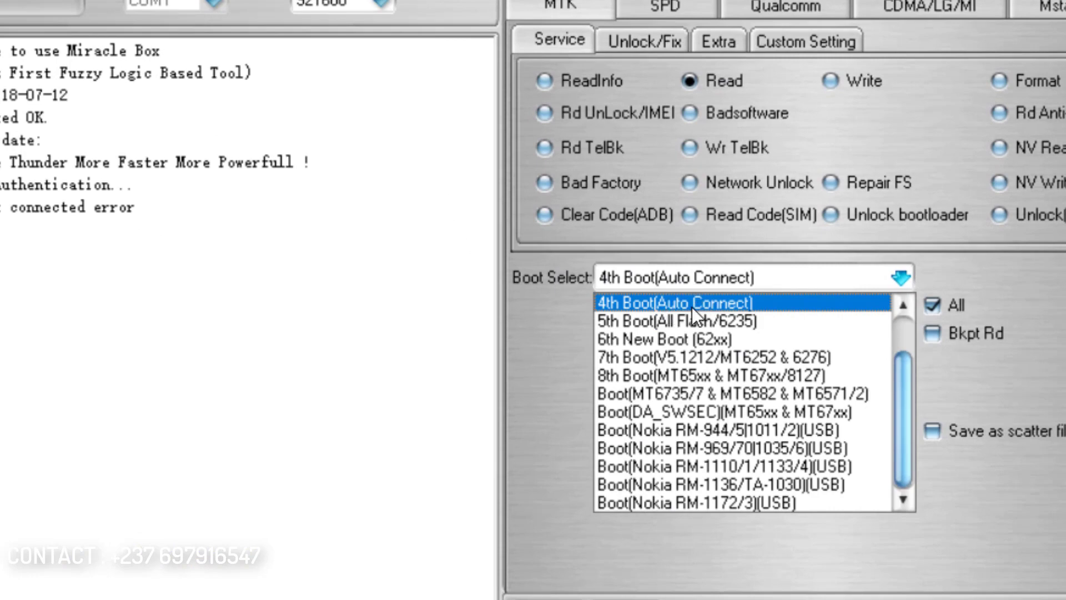
pyautogui.click(692, 307)
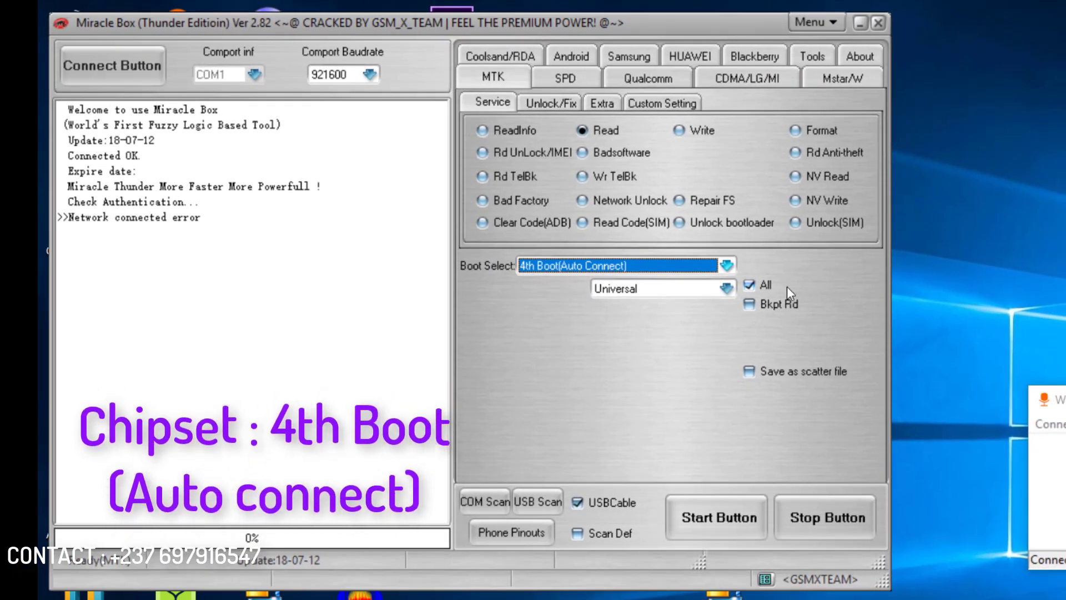
pyautogui.click(758, 374)
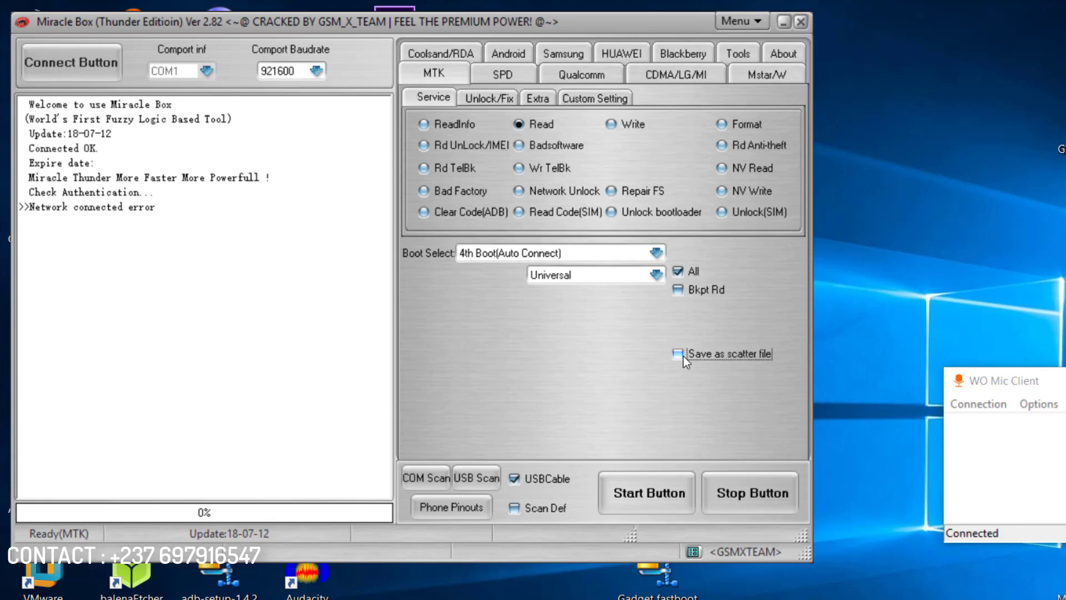
pyautogui.click(677, 353)
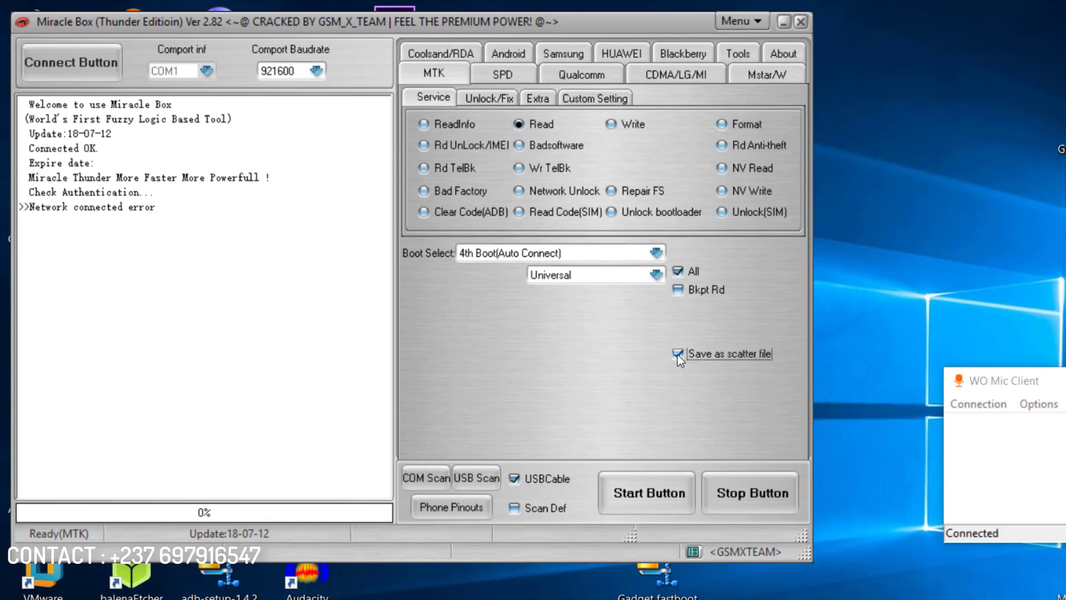
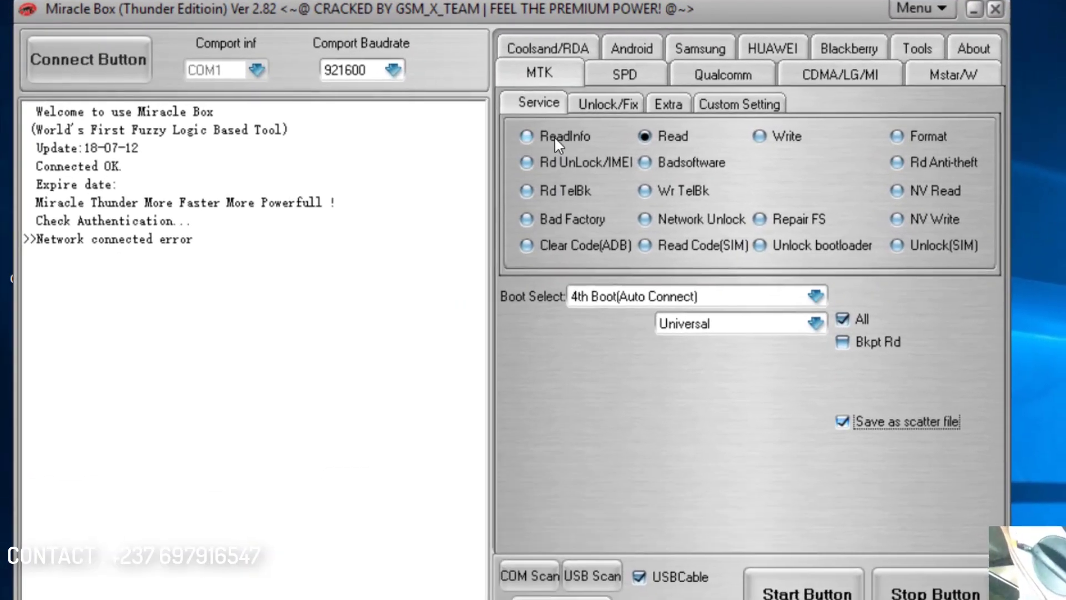
# Step: Run ReadInfo on the connected MTK phone and examine the model and brand reported in the log
pyautogui.click(555, 138)
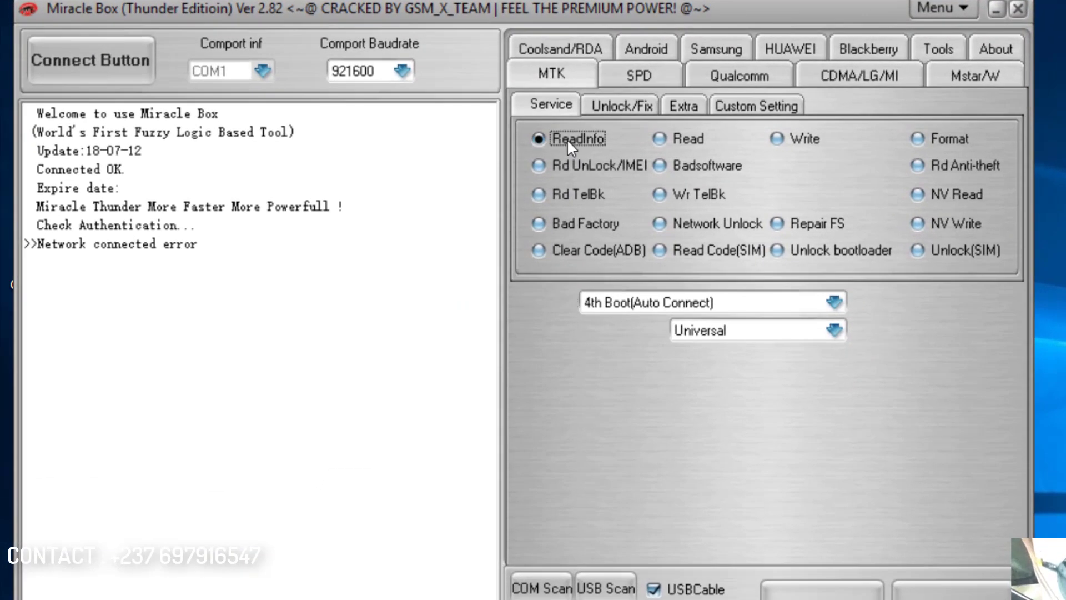
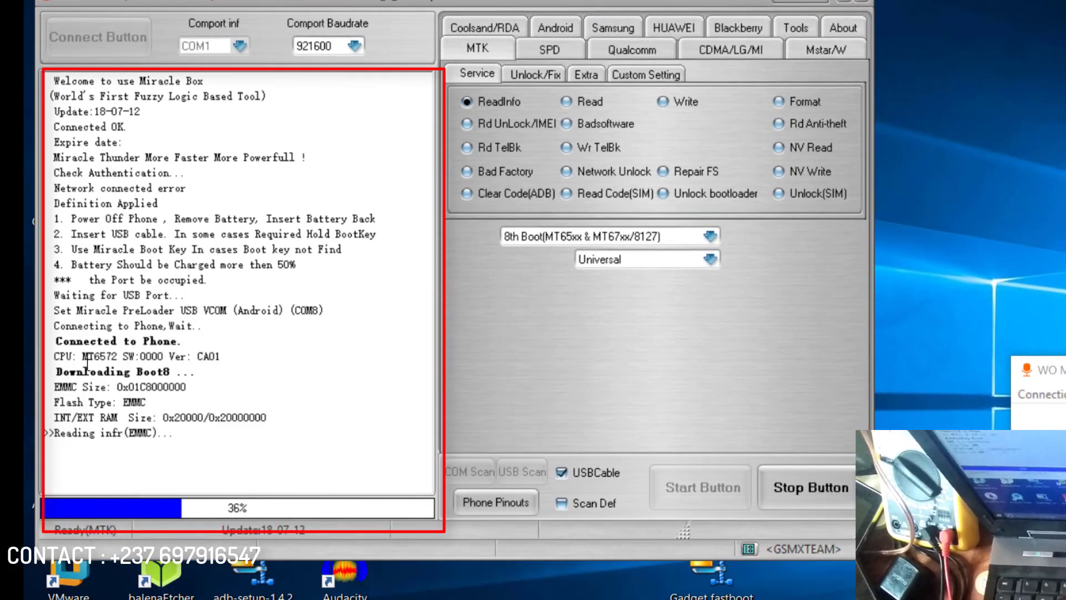
pyautogui.moveTo(85, 370)
pyautogui.mouseDown()
pyautogui.moveTo(107, 358)
pyautogui.moveTo(91, 356)
pyautogui.mouseUp()
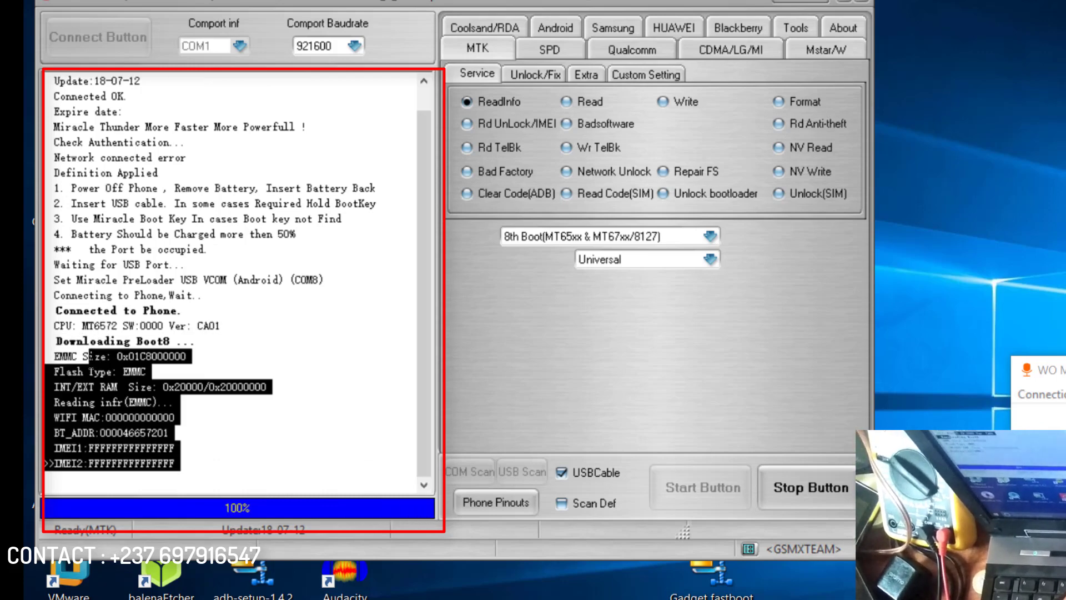
pyautogui.click(92, 368)
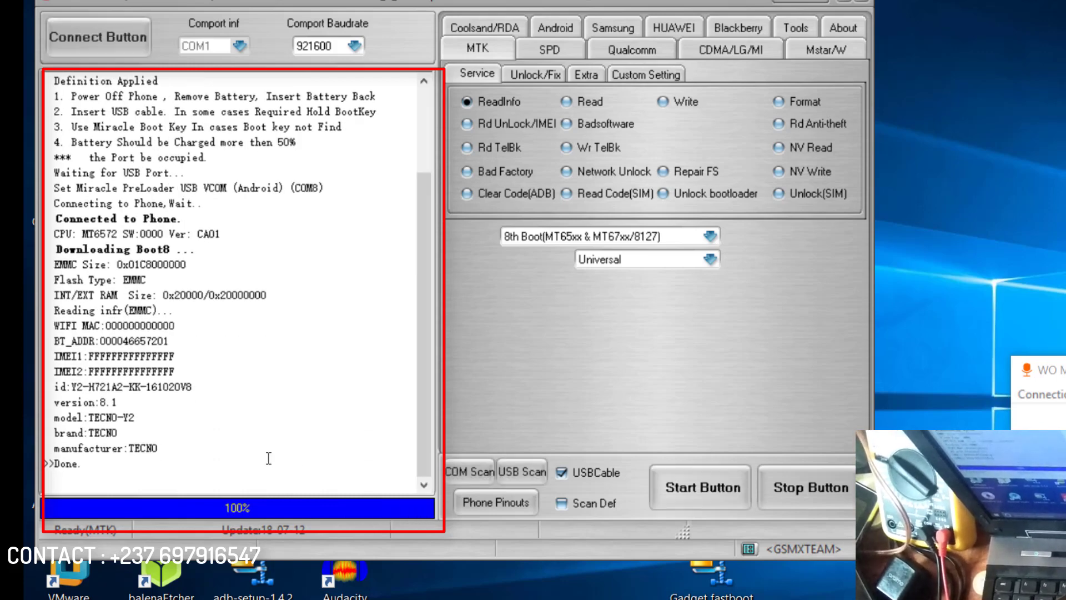
pyautogui.moveTo(77, 471); pyautogui.dragTo(62, 470)
pyautogui.click(60, 470)
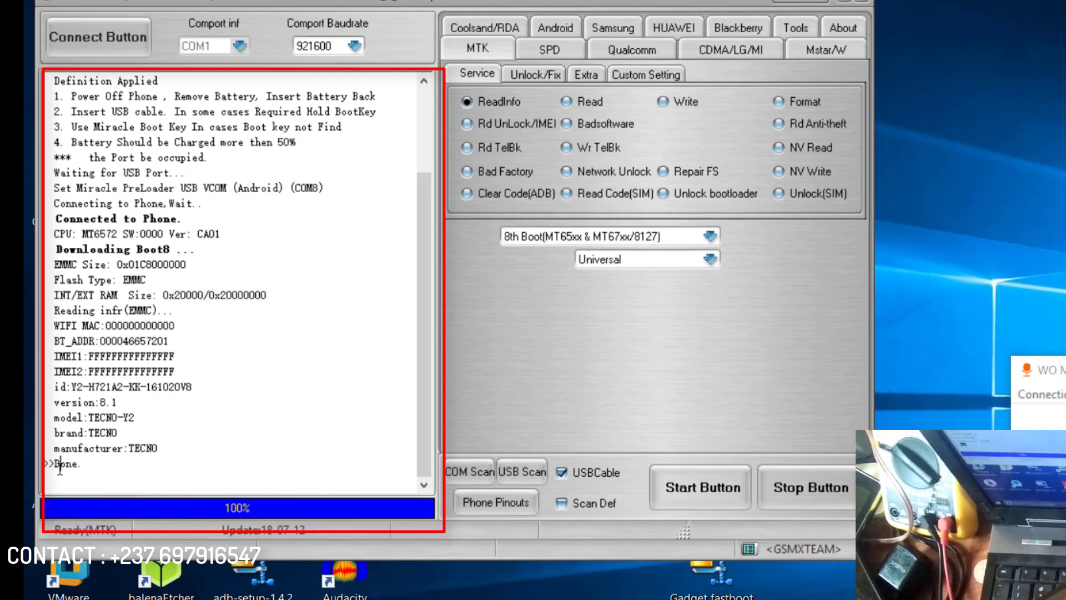
pyautogui.moveTo(96, 418); pyautogui.dragTo(166, 416)
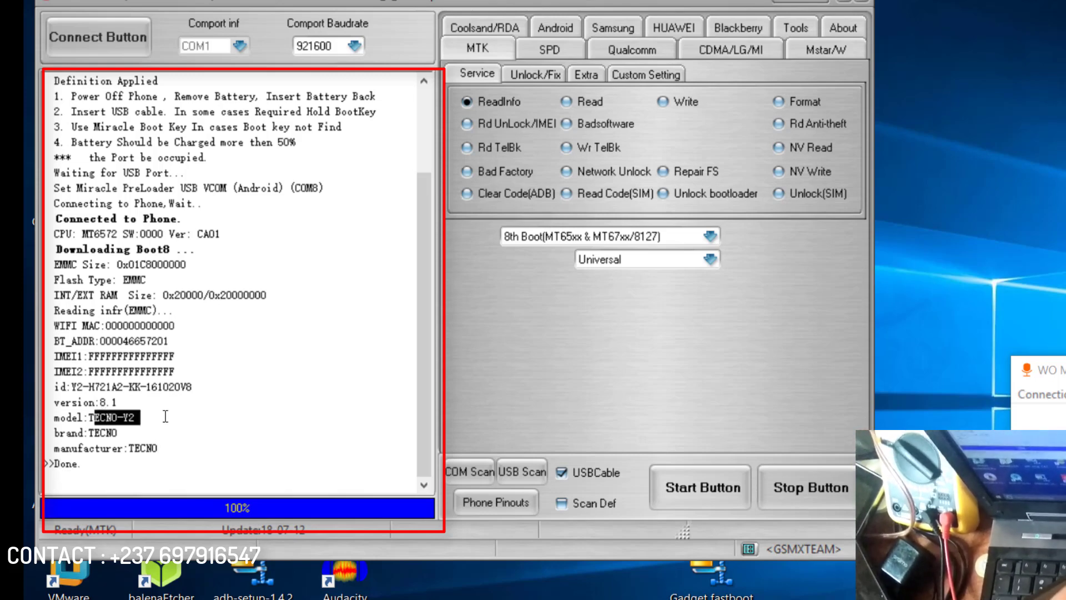
pyautogui.click(102, 438)
pyautogui.moveTo(95, 435); pyautogui.dragTo(151, 435)
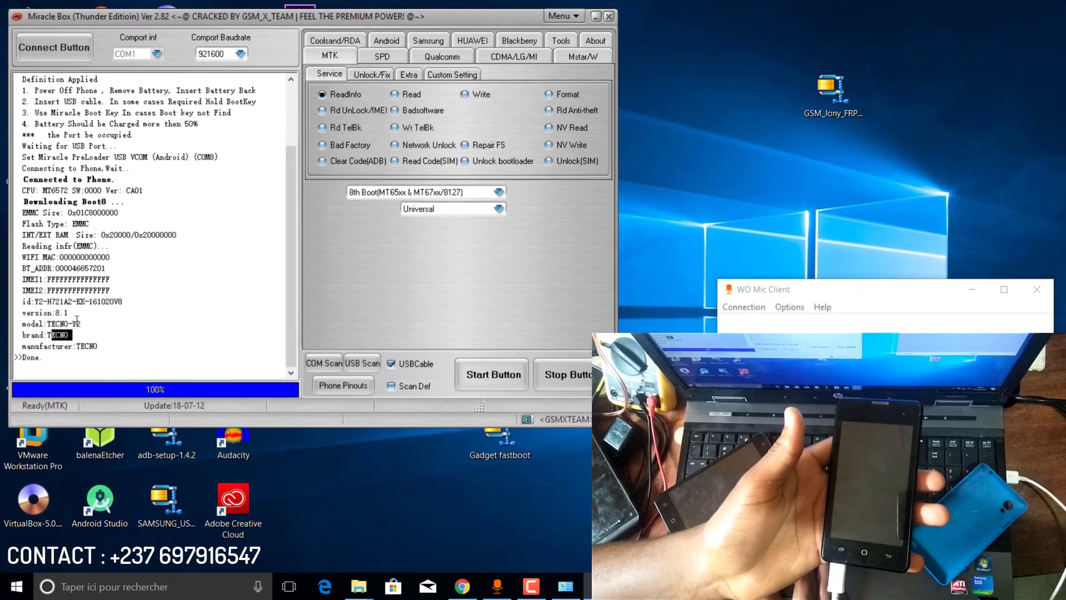
pyautogui.moveTo(130, 417); pyautogui.dragTo(145, 419)
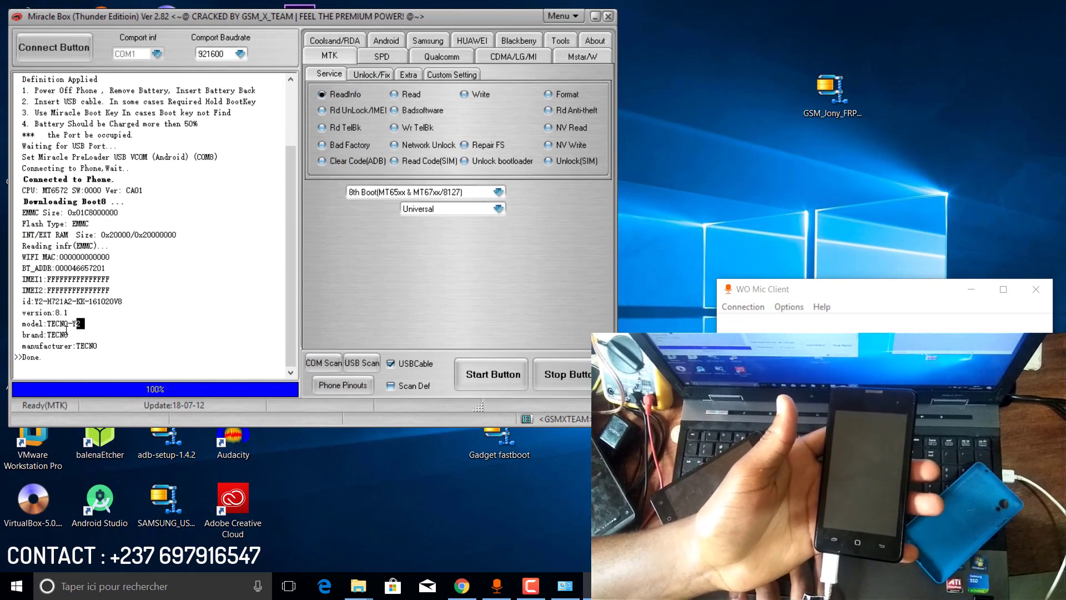
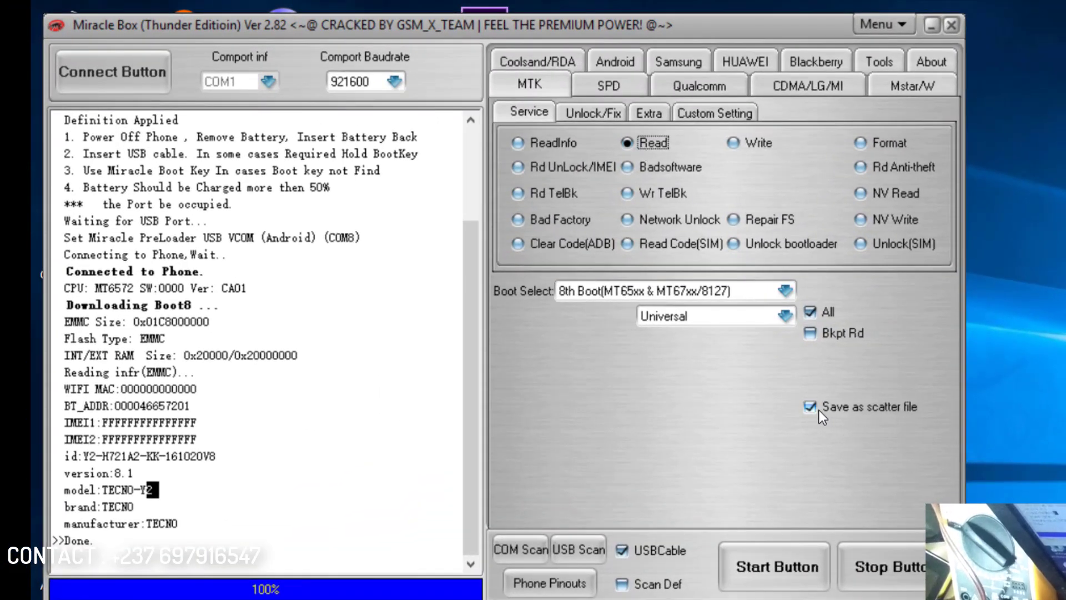
# Step: Start the MTK Read with 8th Boot(MT65xx & MT67xx/8127), all data and saving as a scatter file enabled
pyautogui.click(812, 408)
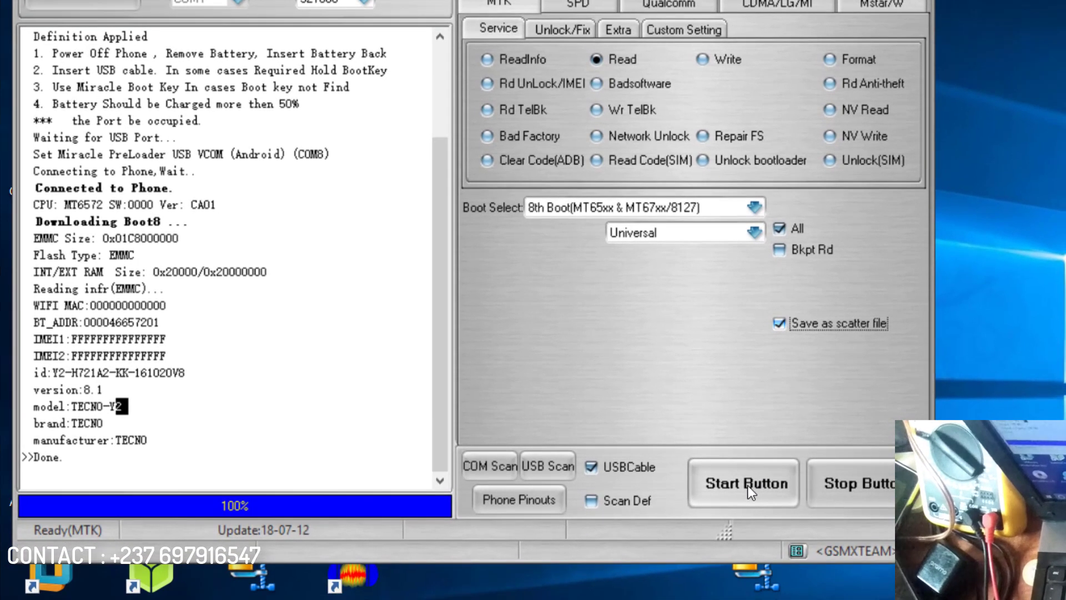
pyautogui.click(747, 484)
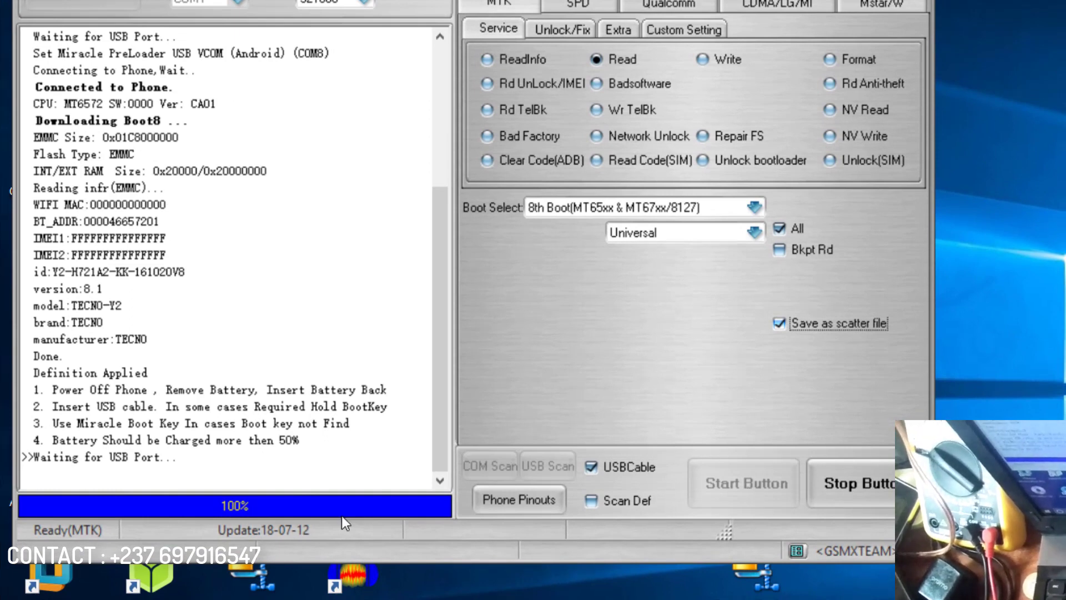
pyautogui.moveTo(141, 457); pyautogui.dragTo(101, 458)
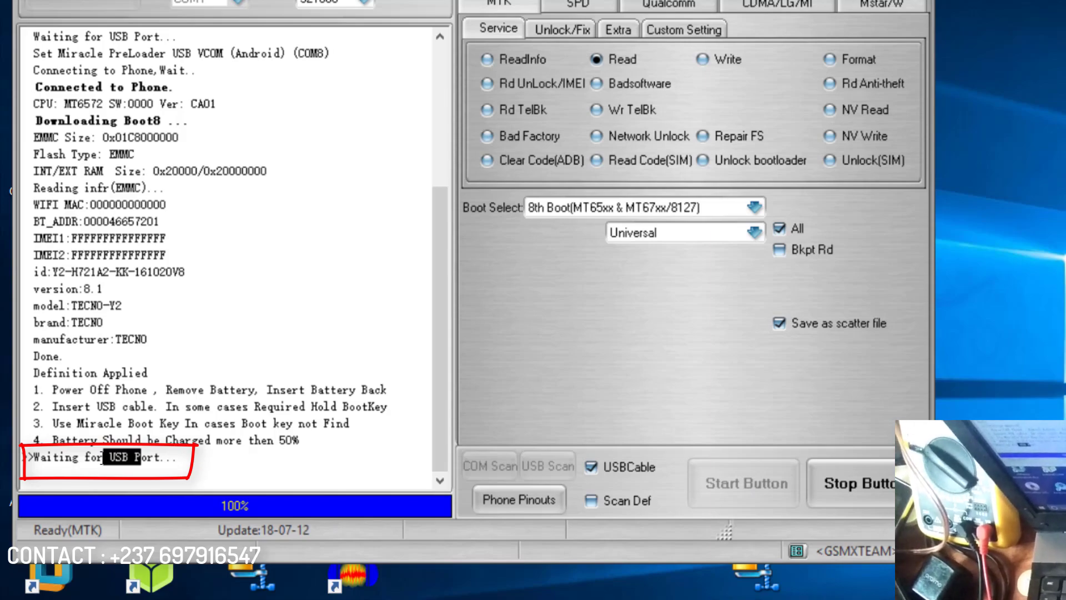
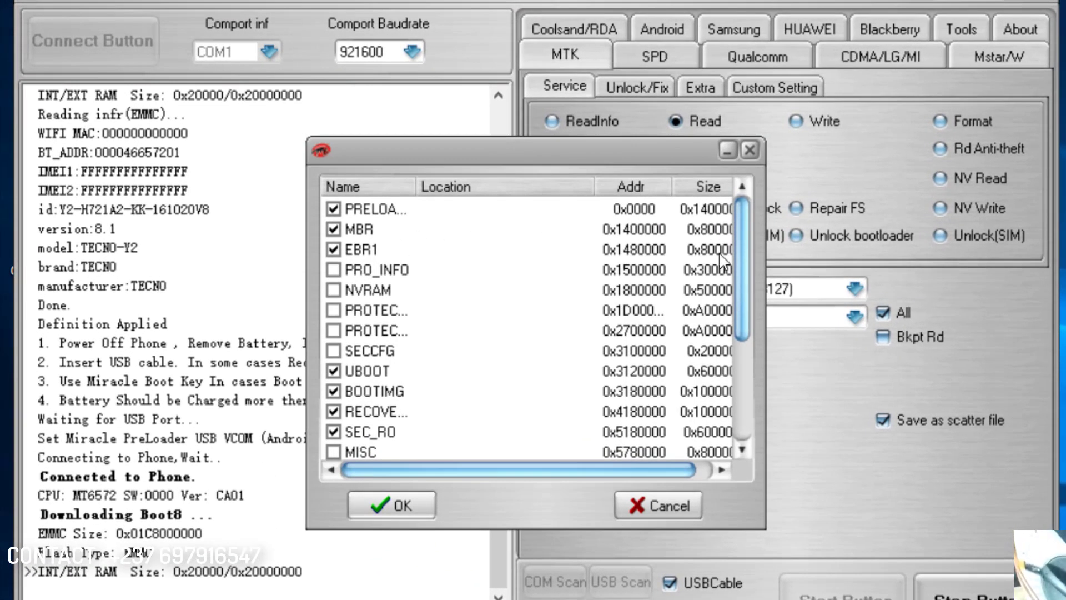
# Step: Review the partition list, add NVRAM to the preselected partitions for the read, and confirm the selection
pyautogui.moveTo(742, 255)
pyautogui.mouseDown()
pyautogui.moveTo(743, 308)
pyautogui.moveTo(747, 242)
pyautogui.mouseUp()
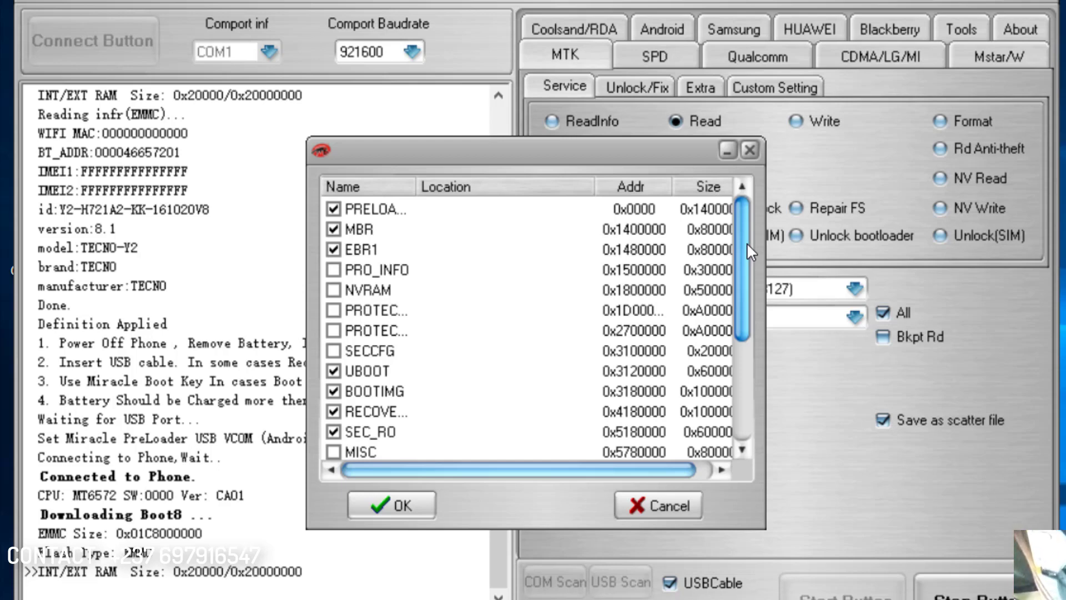
pyautogui.moveTo(748, 239); pyautogui.dragTo(749, 325)
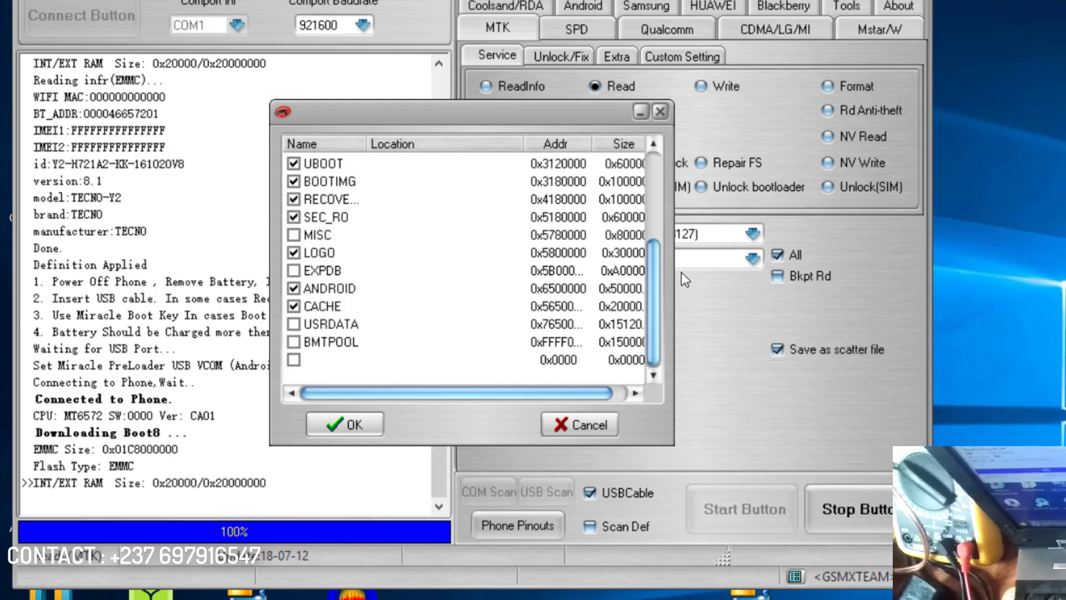
pyautogui.moveTo(651, 271)
pyautogui.mouseDown()
pyautogui.moveTo(651, 238)
pyautogui.moveTo(651, 281)
pyautogui.mouseUp()
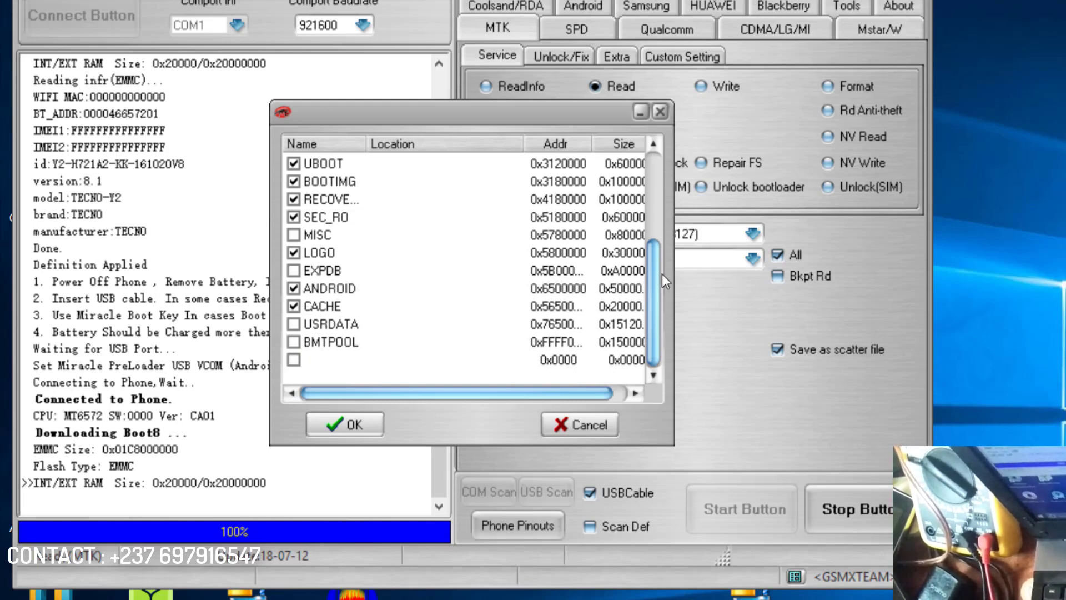
pyautogui.moveTo(653, 266); pyautogui.dragTo(653, 183)
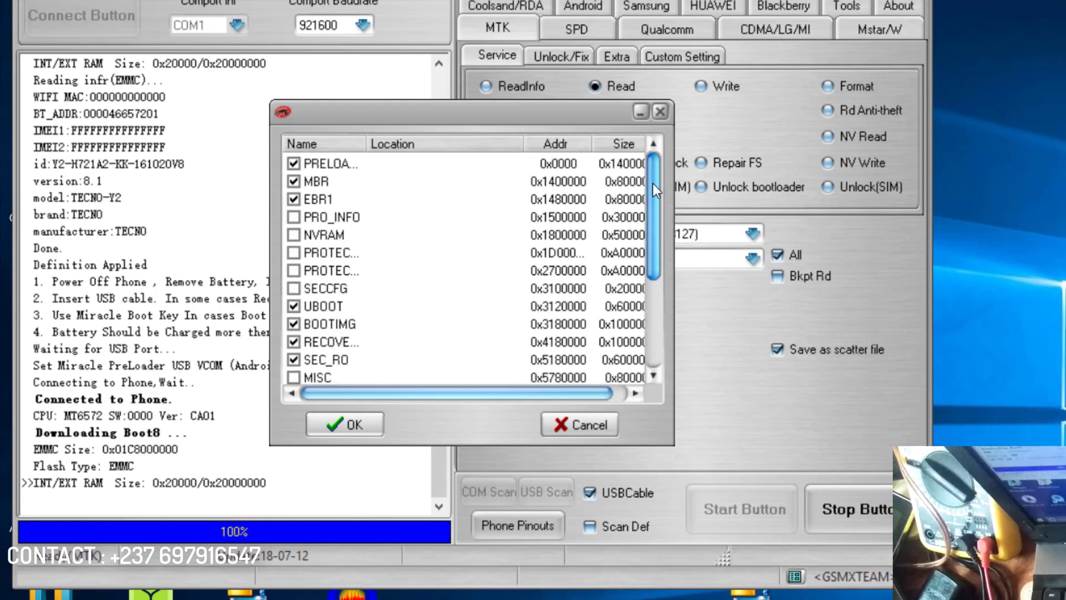
pyautogui.click(293, 235)
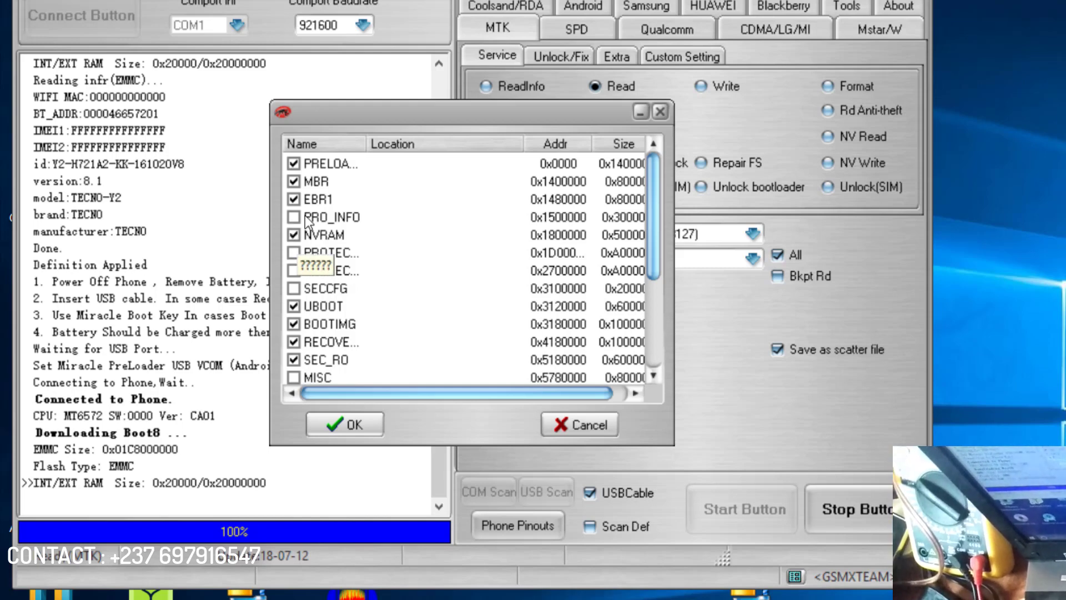
pyautogui.click(305, 165)
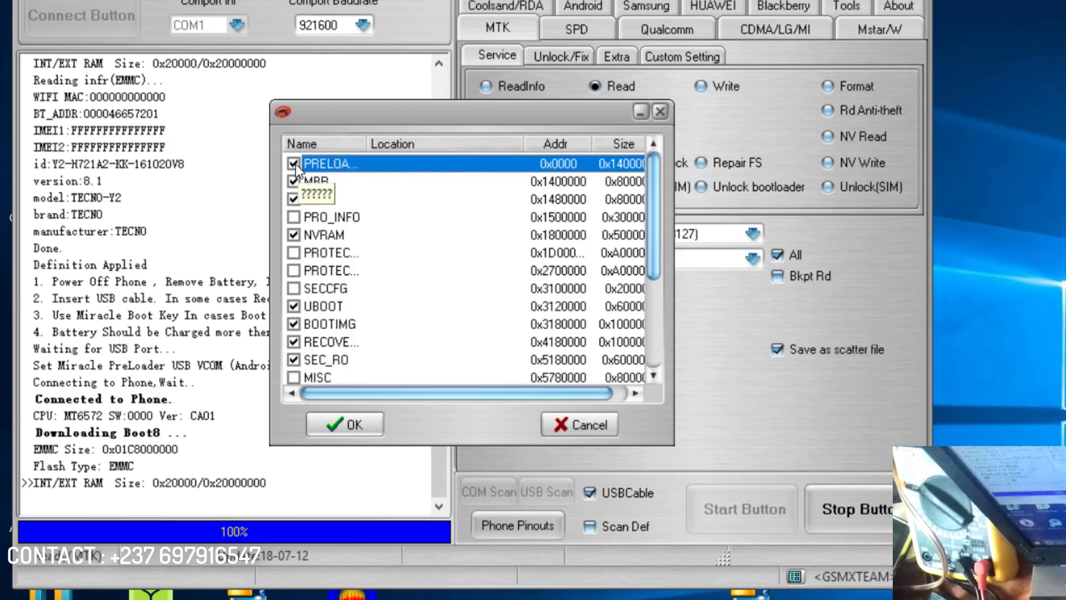
pyautogui.click(294, 164)
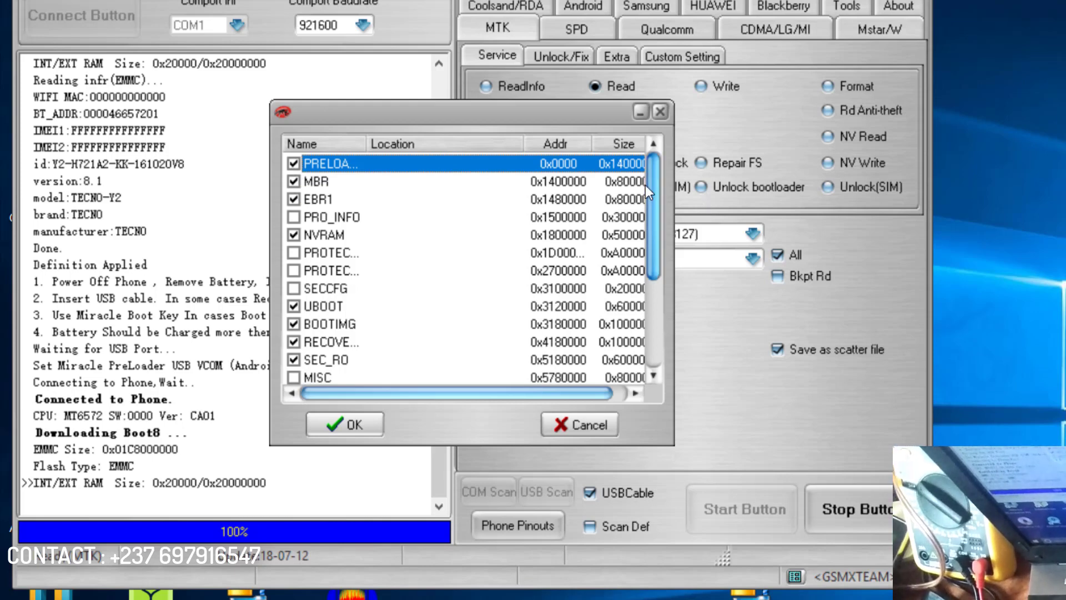
pyautogui.moveTo(652, 185)
pyautogui.mouseDown()
pyautogui.moveTo(654, 261)
pyautogui.moveTo(659, 179)
pyautogui.mouseUp()
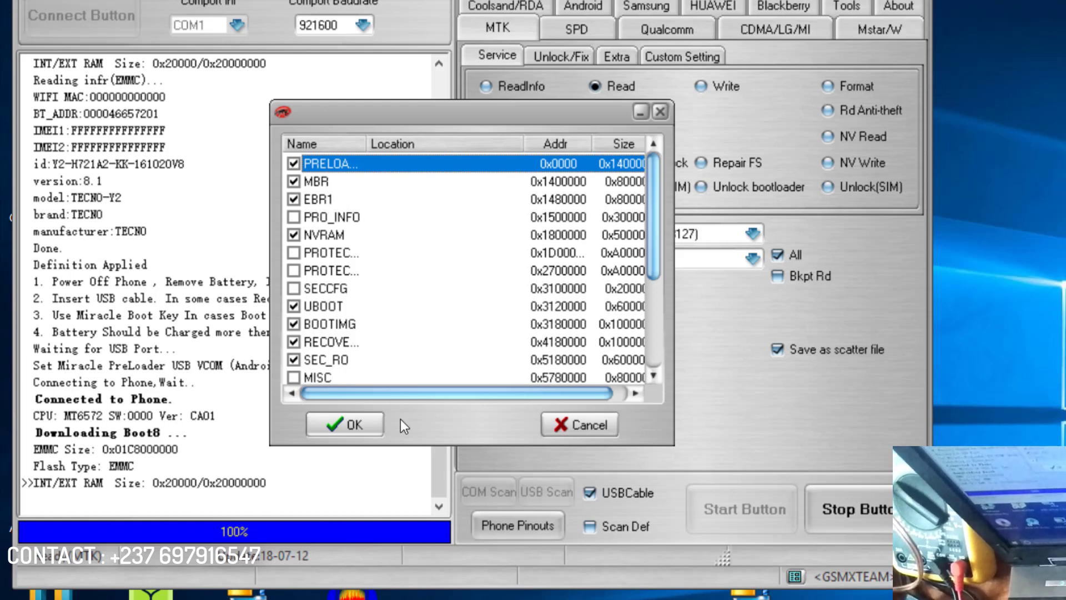
pyautogui.click(369, 424)
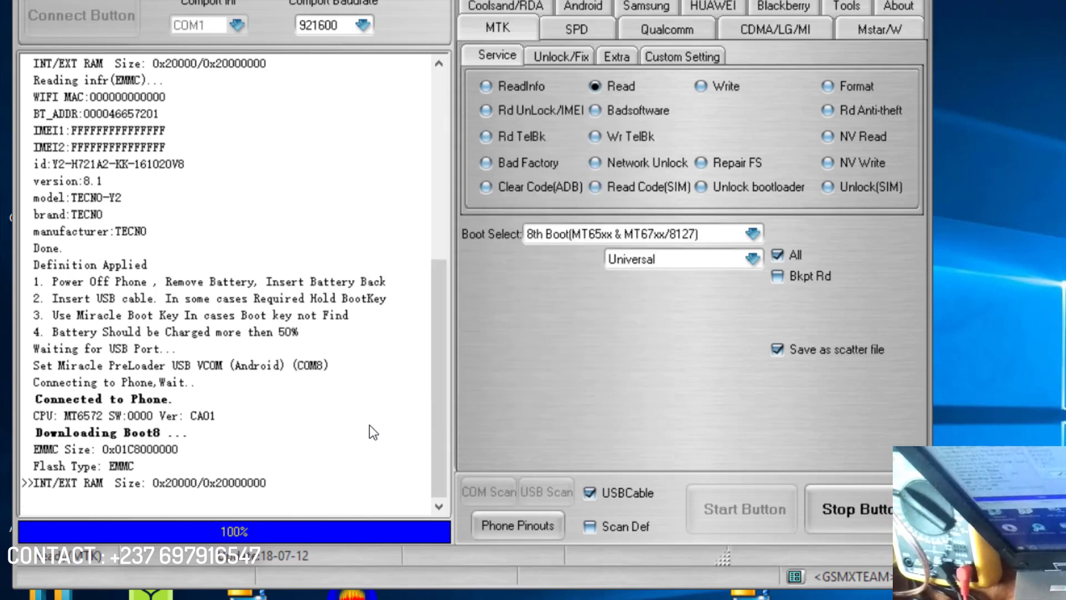
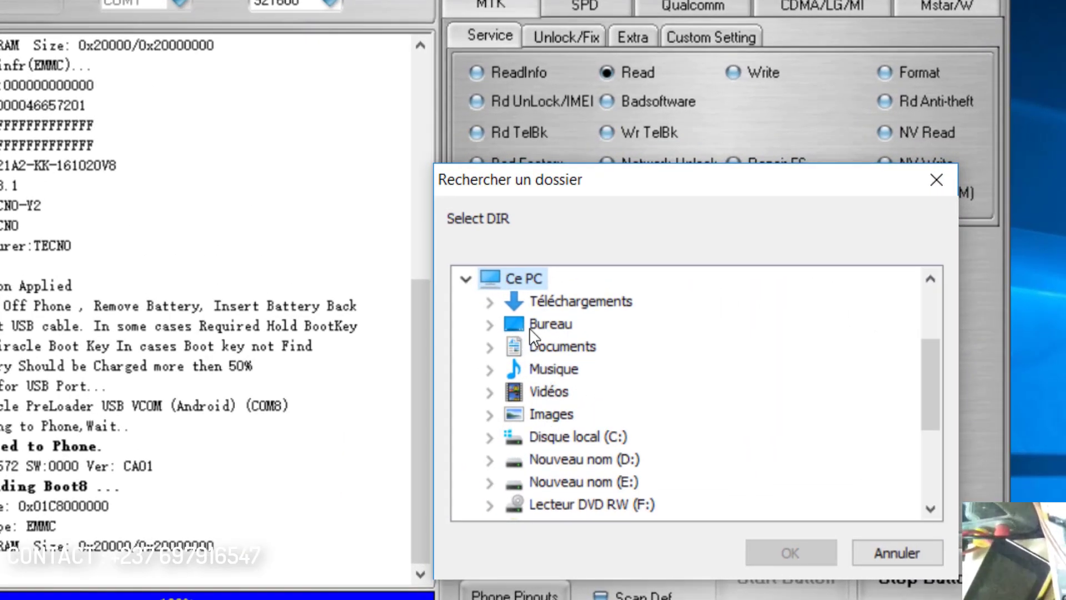
# Step: Save the backup to the Bureau folder under Ce PC and check the partition reading progress in the log
pyautogui.click(528, 321)
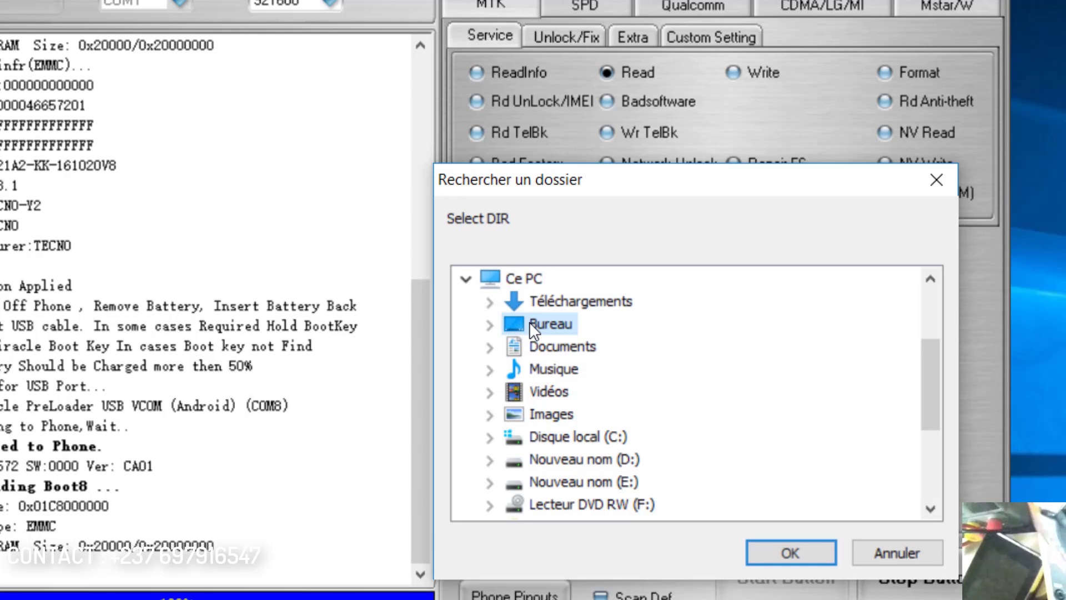
pyautogui.click(490, 325)
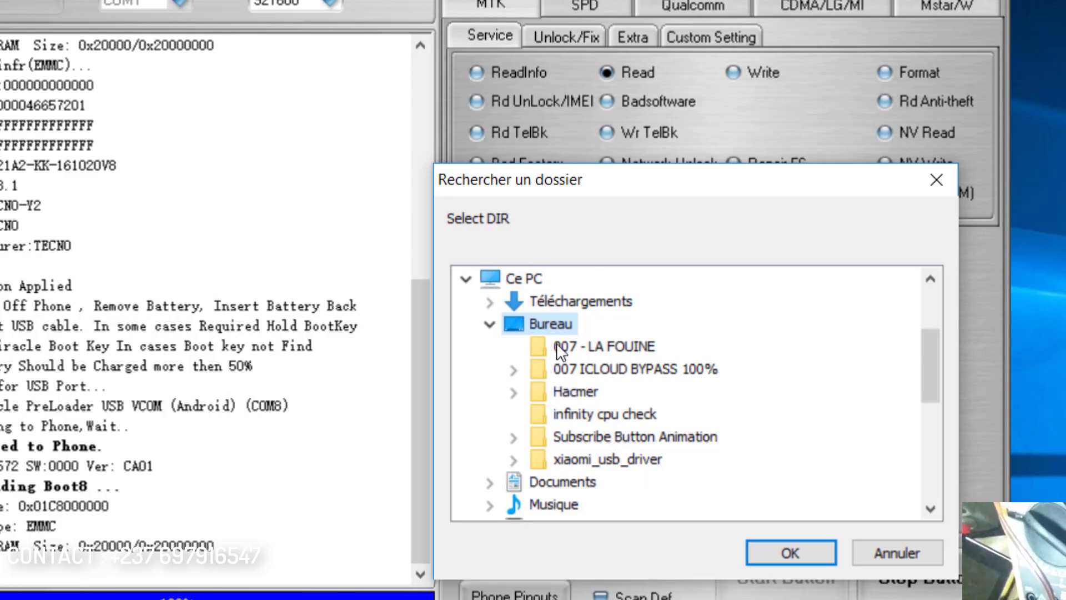
pyautogui.click(788, 553)
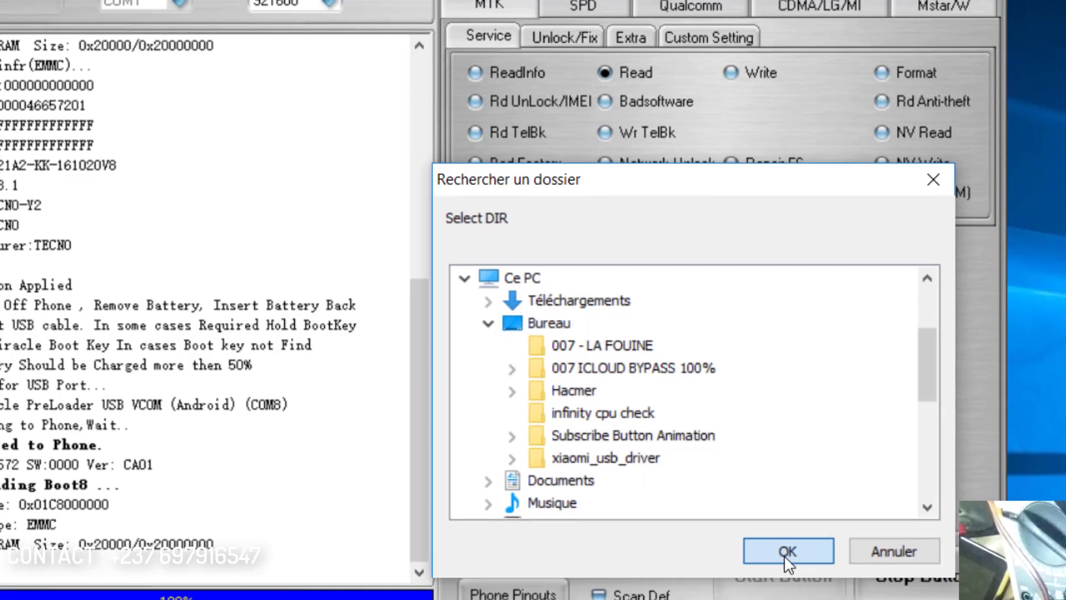
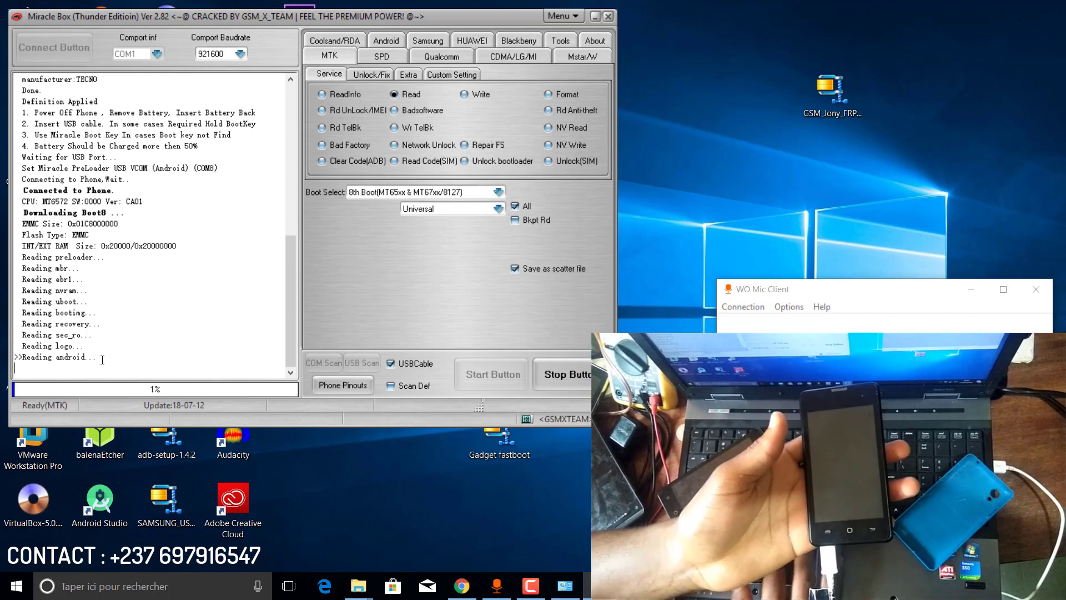
pyautogui.moveTo(102, 359); pyautogui.dragTo(68, 361)
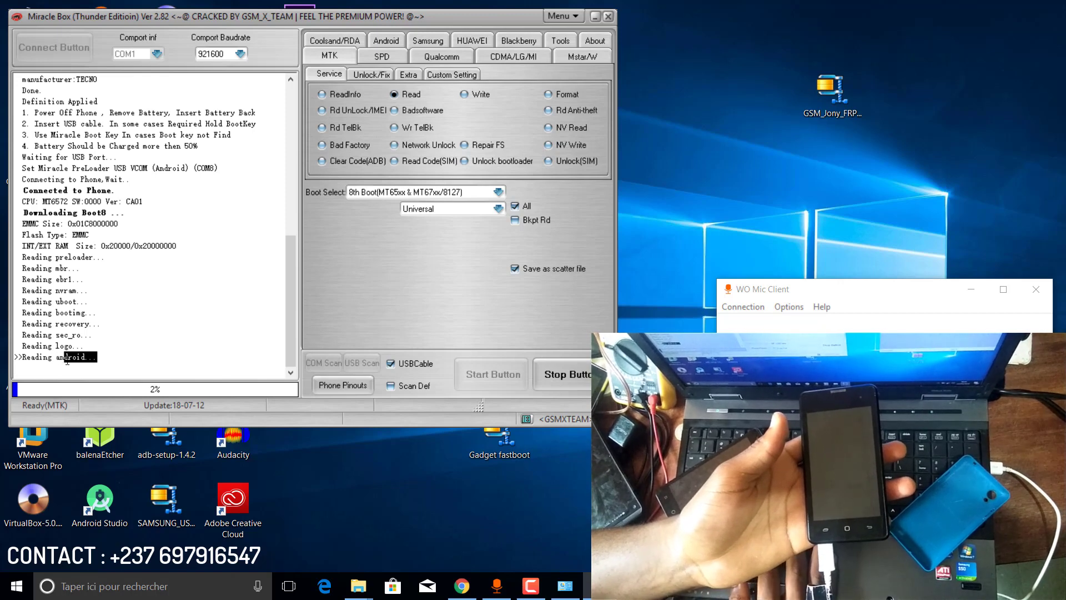